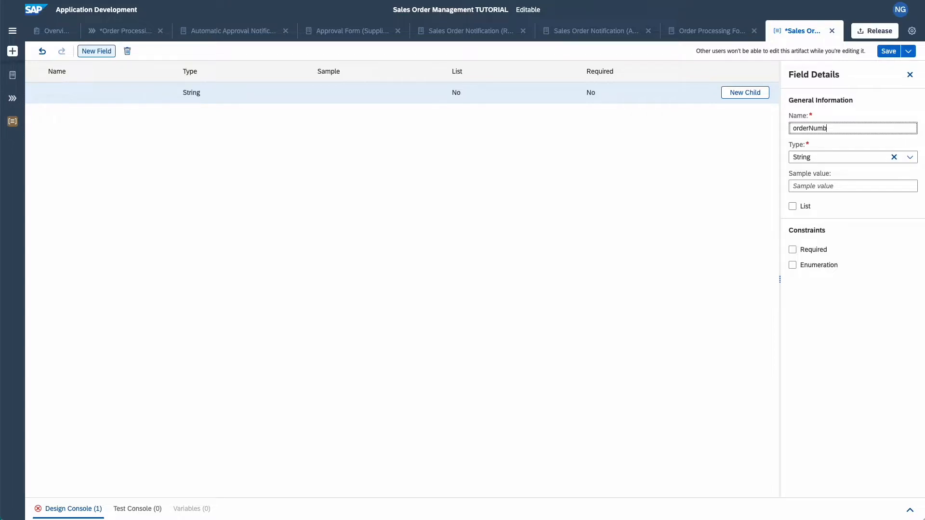
# Add the String fields customerName, customerNumber and product to the sales order data type.
pyautogui.click(104, 51)
pyautogui.write('customerName')
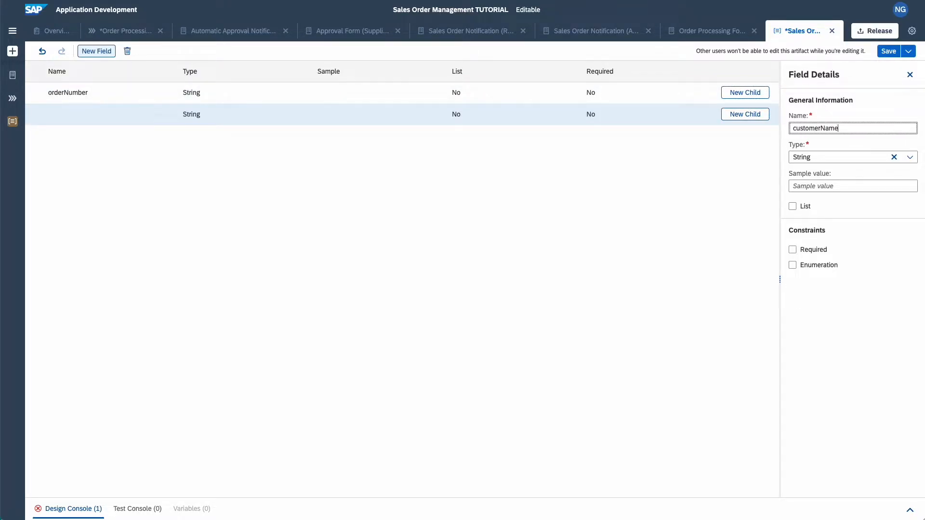
pyautogui.click(85, 51)
pyautogui.write('customerNumber')
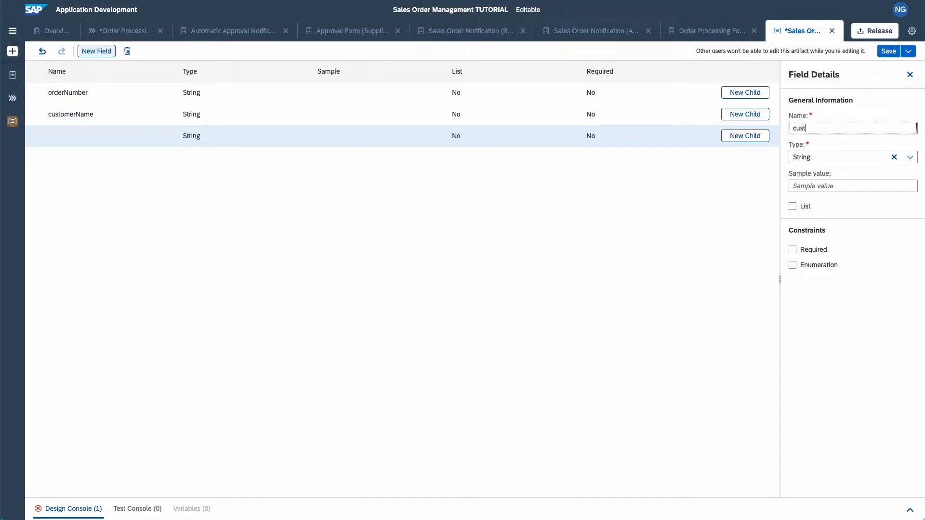
pyautogui.click(96, 51)
pyautogui.write('product')
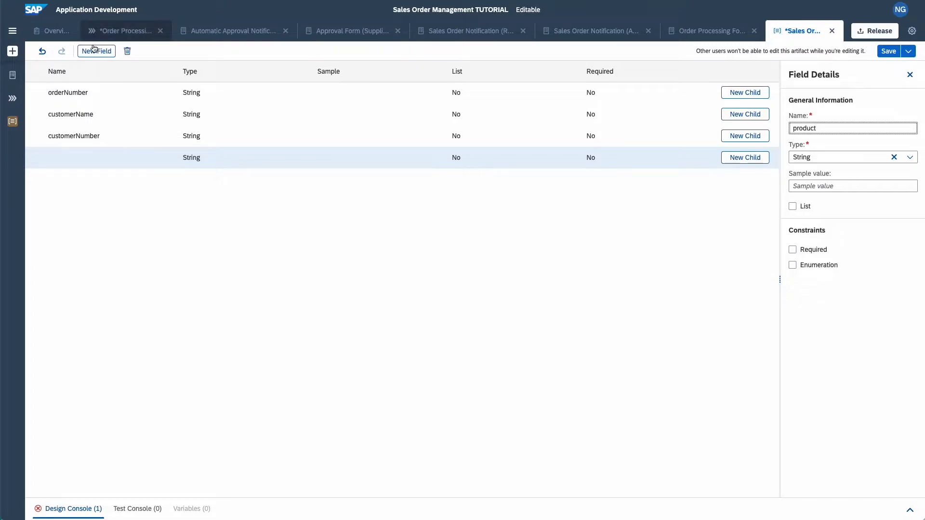
# Add an orderAmount field of type Number to the sales order data type.
pyautogui.click(96, 51)
pyautogui.write('orderAmount')
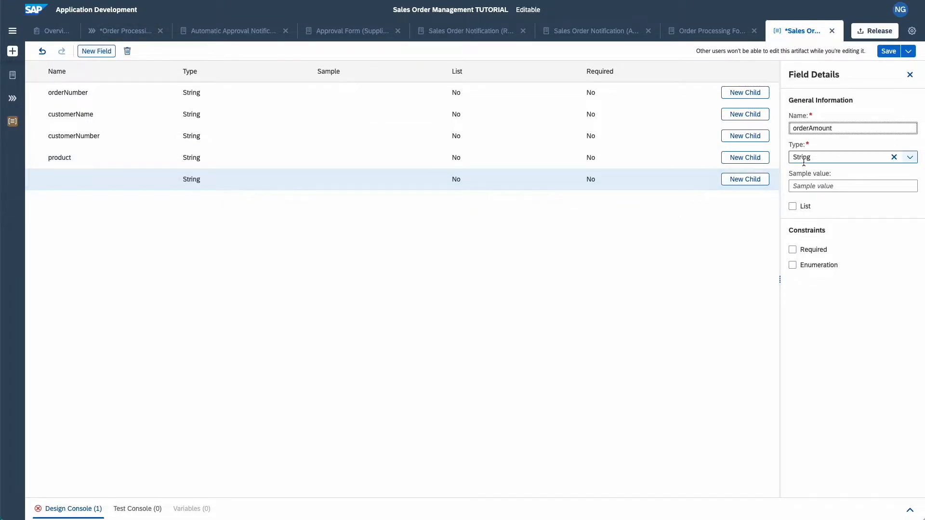
pyautogui.click(840, 158)
pyautogui.click(819, 230)
# Add an expectedDeliveryDate field of type Date/Time to the sales order data type.
pyautogui.click(103, 52)
pyautogui.write('expectedDe')
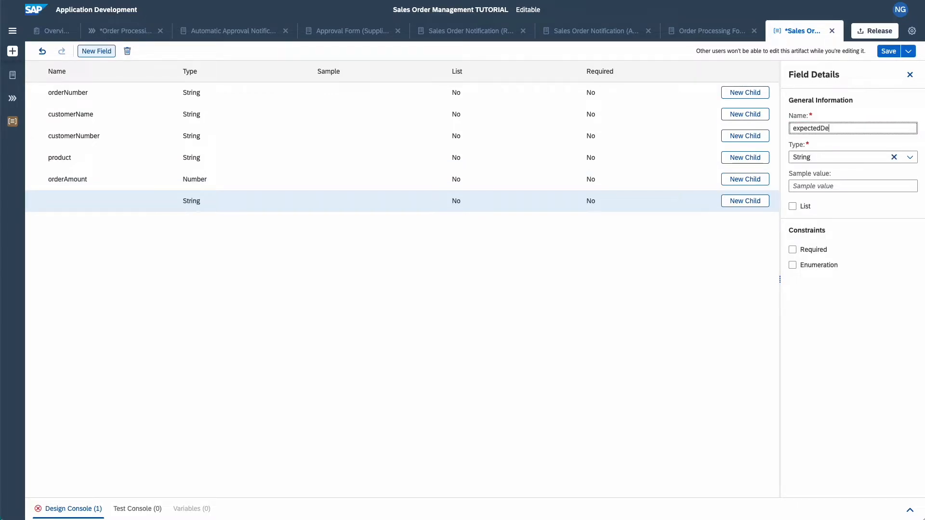
pyautogui.write('liveryDate')
pyautogui.click(867, 157)
pyautogui.click(819, 216)
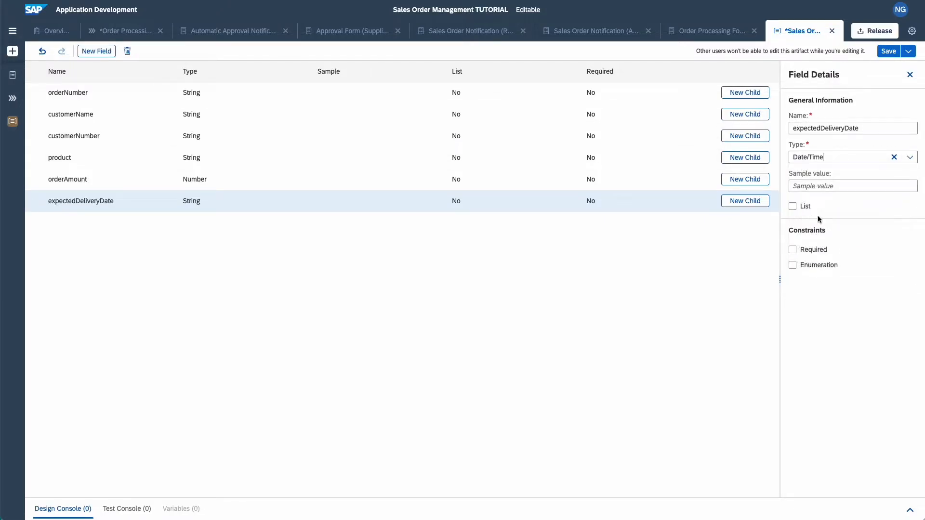
# Add a String field shippingCountry to the sales order data type and save it.
pyautogui.click(96, 52)
pyautogui.write('shi')
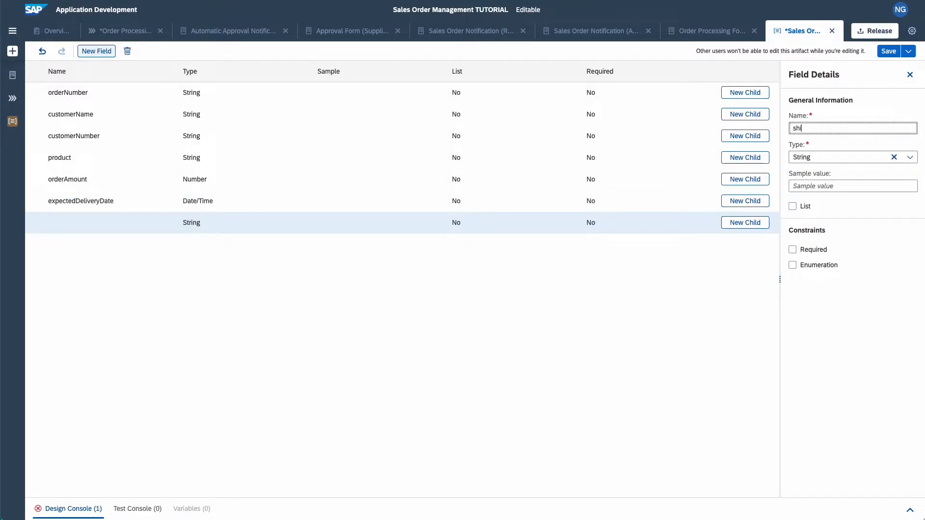
pyautogui.write('ppingCountry')
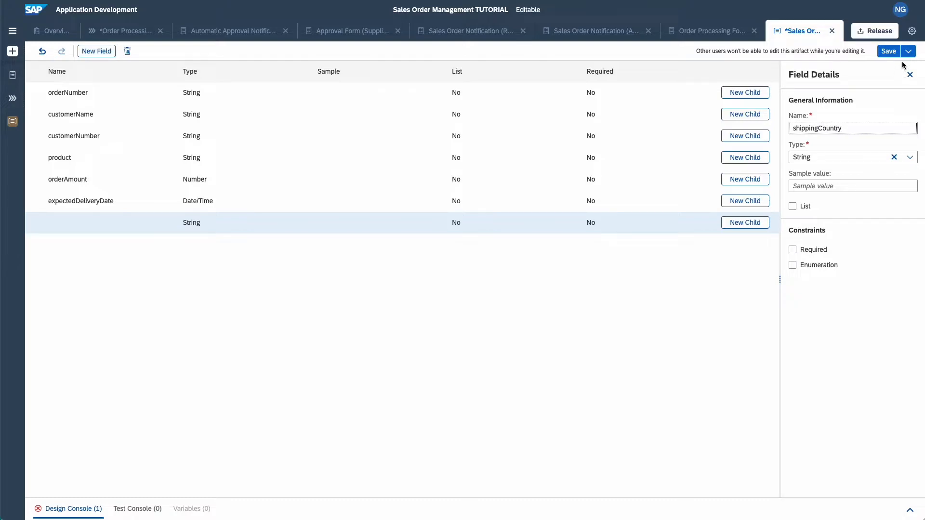
pyautogui.click(888, 51)
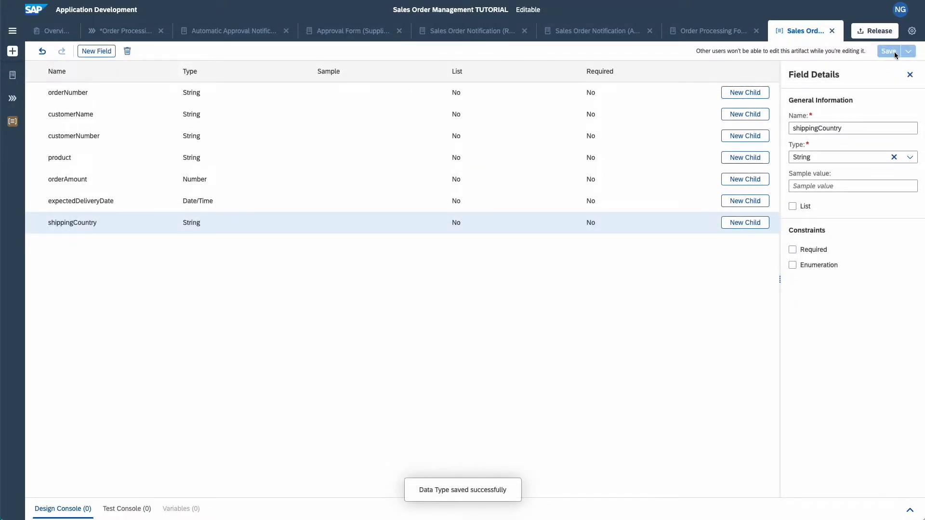
# Create a data type "Approver" described as "A Data Type that contains the details of the Approver of the Sales Order".
pyautogui.click(13, 51)
pyautogui.moveTo(27, 66)
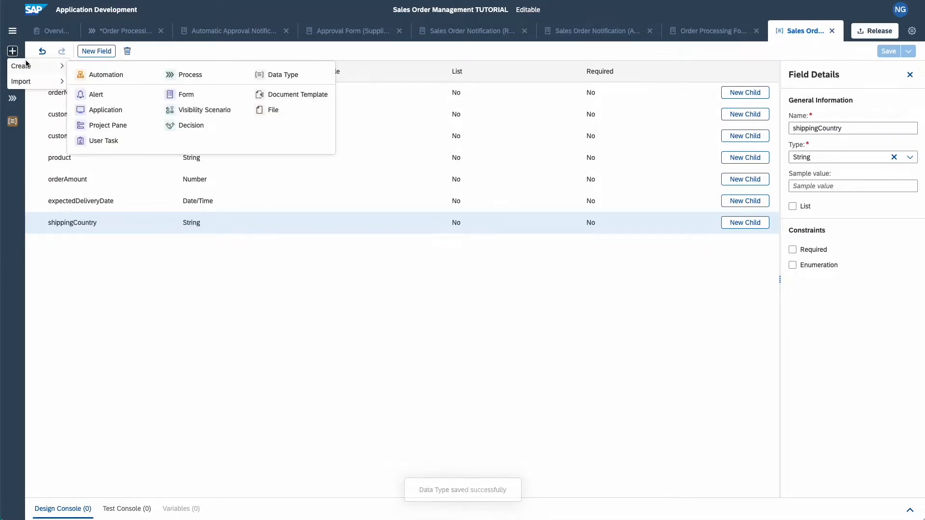
pyautogui.click(305, 79)
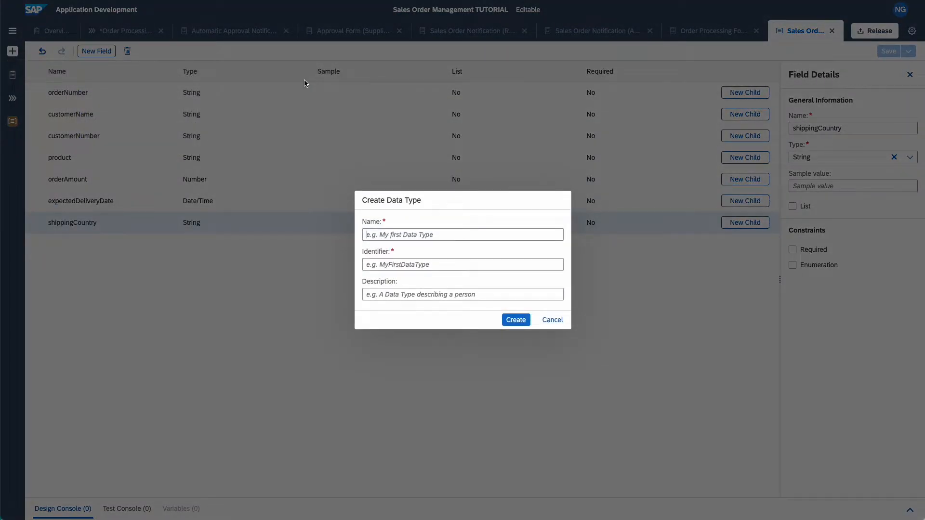
pyautogui.write('Approver')
pyautogui.click(390, 293)
pyautogui.write('A Data Type that contains the details of the Approver of the Sales Order')
pyautogui.click(516, 320)
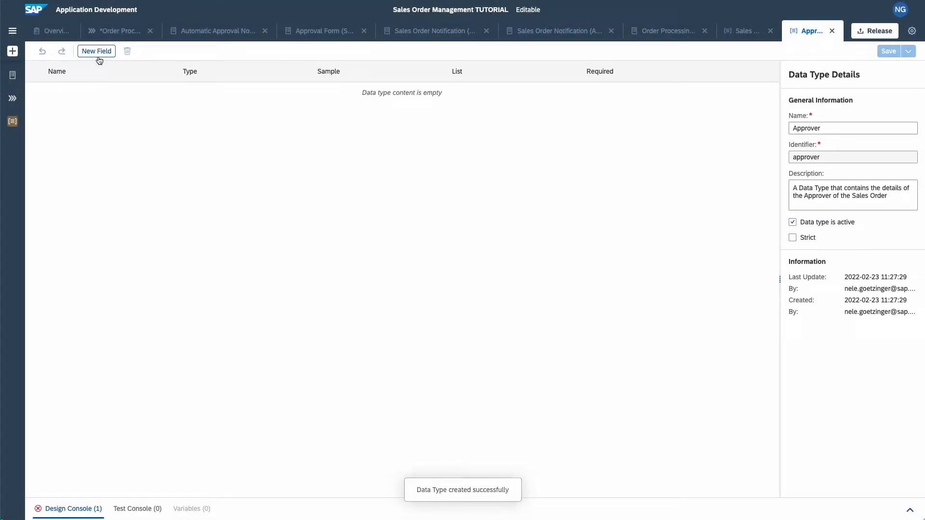
# Add a String field Email to the Approver data type and save it.
pyautogui.click(99, 55)
pyautogui.write('Em')
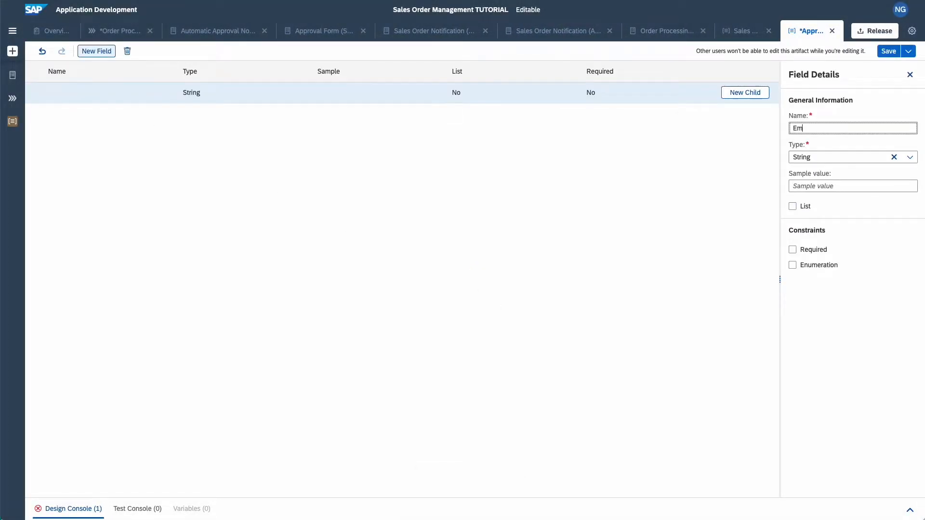
pyautogui.write('ail')
pyautogui.click(888, 51)
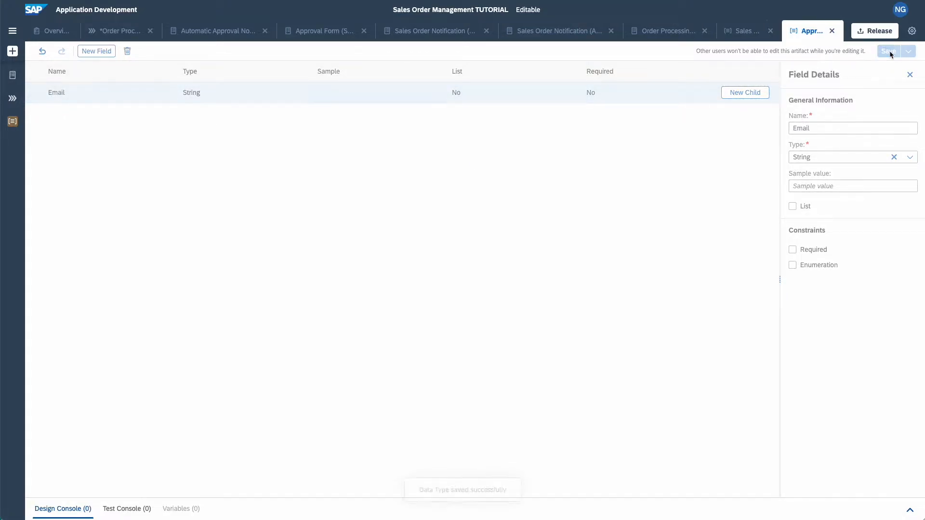
# Create a decision "Determine Approver" described as "A decision to determine the approver of the Sales Order".
pyautogui.click(14, 53)
pyautogui.moveTo(30, 67)
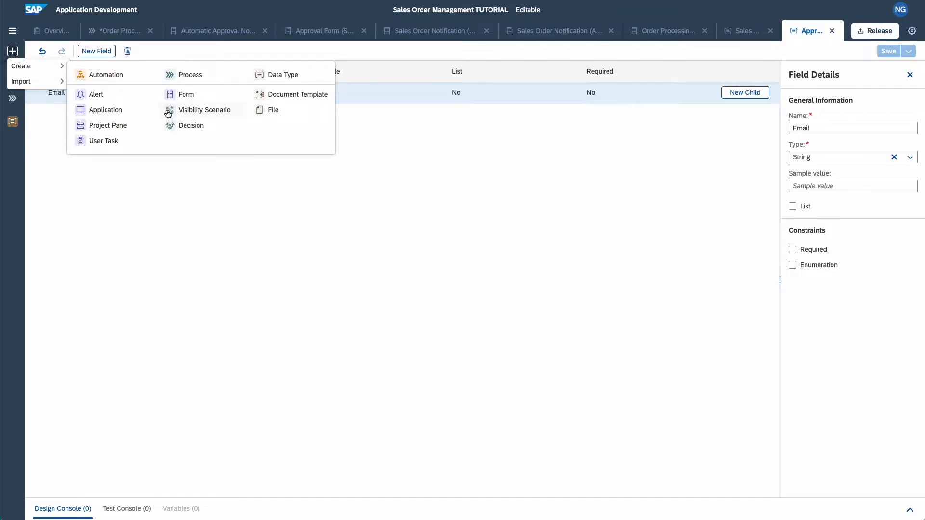
pyautogui.click(187, 125)
pyautogui.write('Determine Approver')
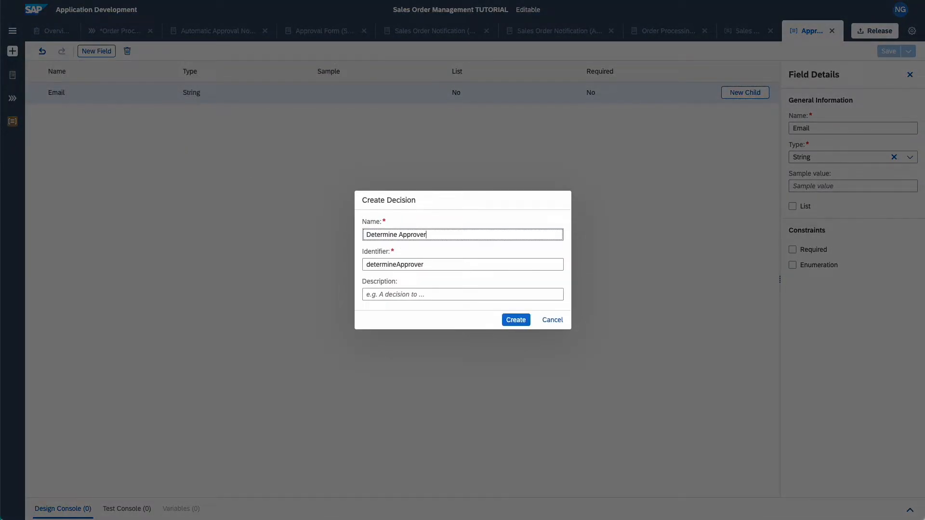
pyautogui.click(414, 294)
pyautogui.write('A desicion to determine the approver of the Sales Order')
pyautogui.click(515, 320)
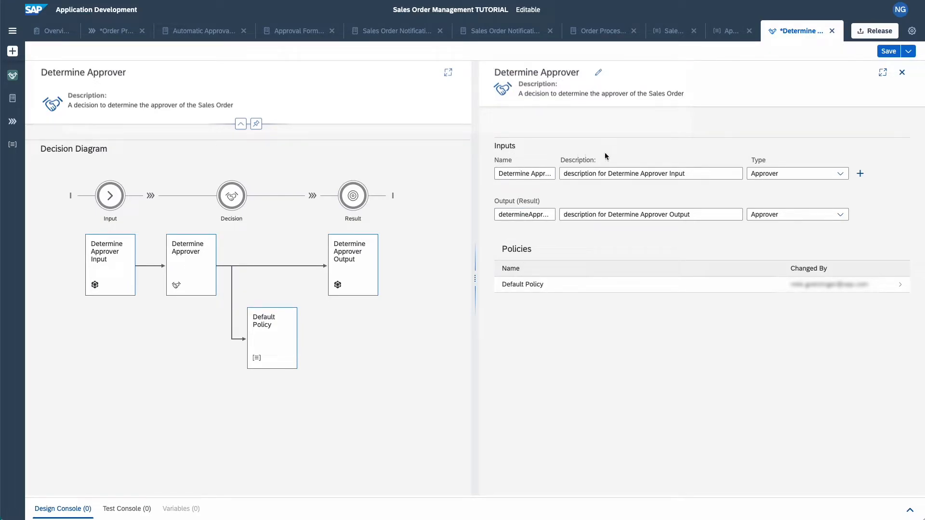
# Set the type of the decision's Determine Approver Input to Sales Order.
pyautogui.click(840, 173)
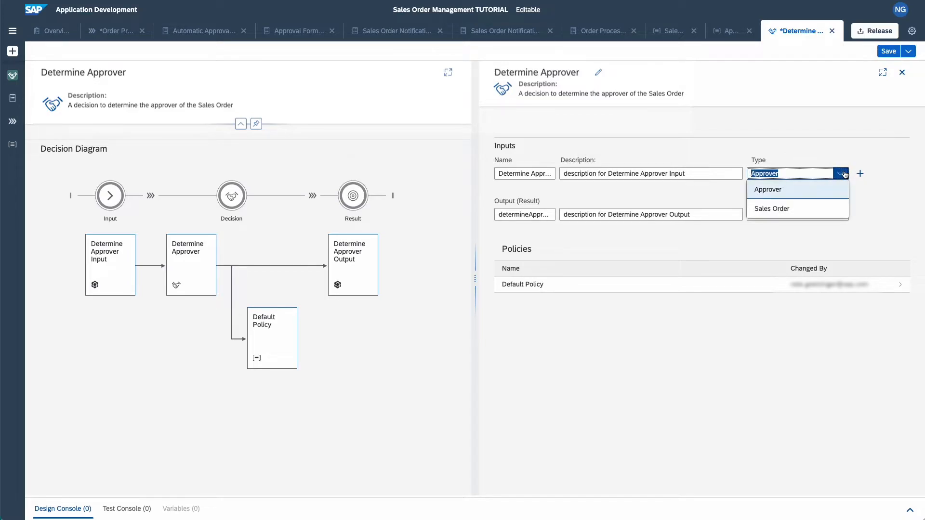
pyautogui.click(804, 207)
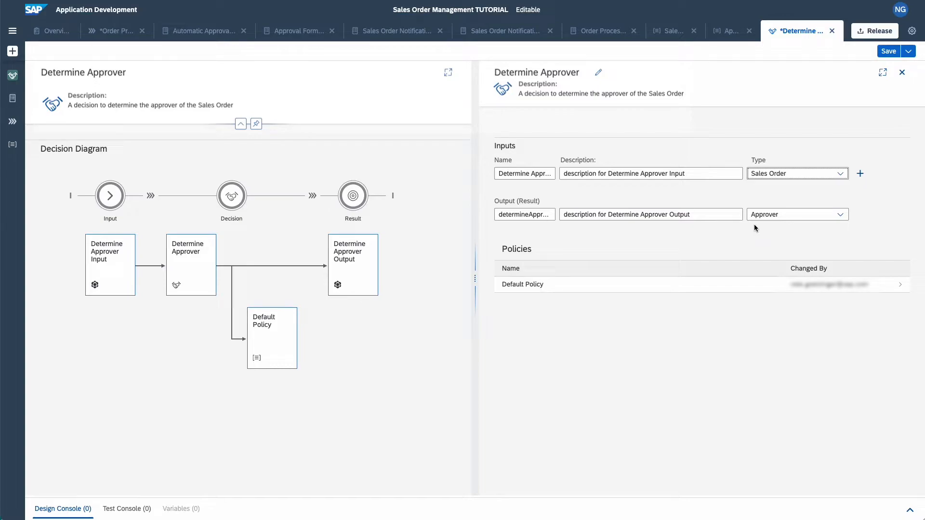
# Add a decision table "DetermineApprover" to the Default Policy, described as "Determine approver of the Sales Order based on order information".
pyautogui.click(273, 339)
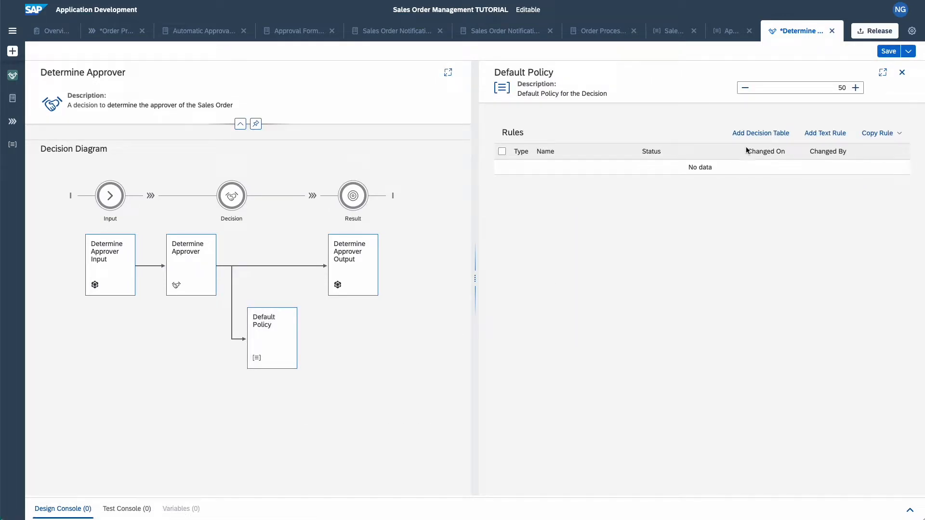
pyautogui.click(755, 134)
pyautogui.write('DetermineApprover')
pyautogui.click(450, 286)
pyautogui.write('Determine approver of the Sales Order based on order information')
pyautogui.click(558, 349)
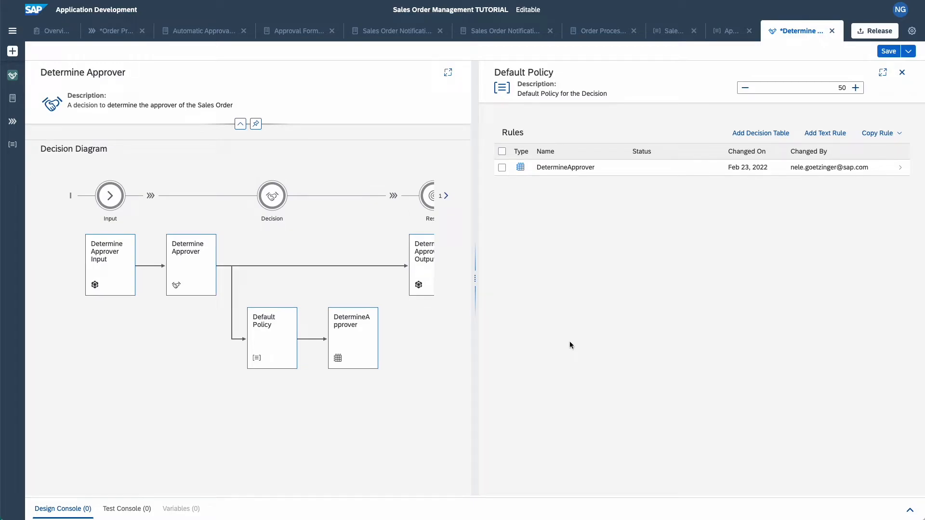
# In the DetermineApprover decision table's settings, define the first condition as Determine Approver Input.shippingCountry with the label "Shipping Country".
pyautogui.click(583, 168)
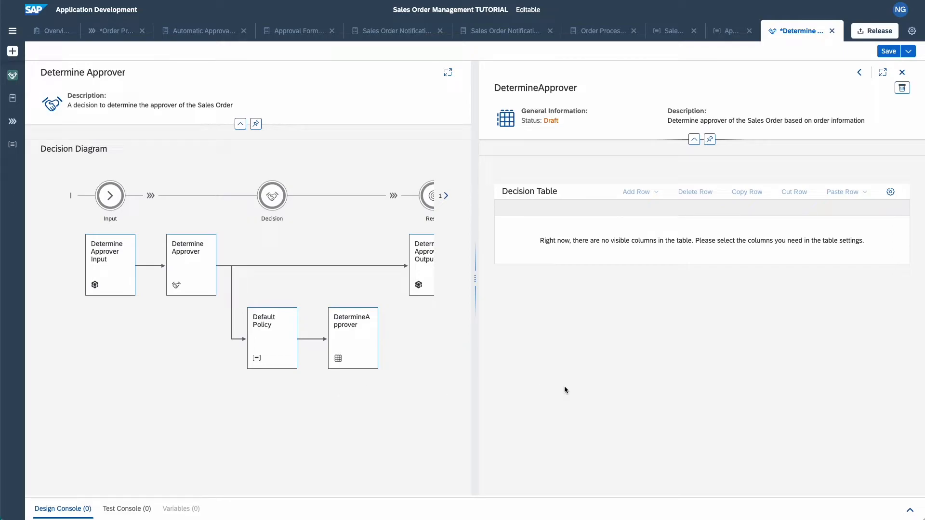
pyautogui.click(890, 191)
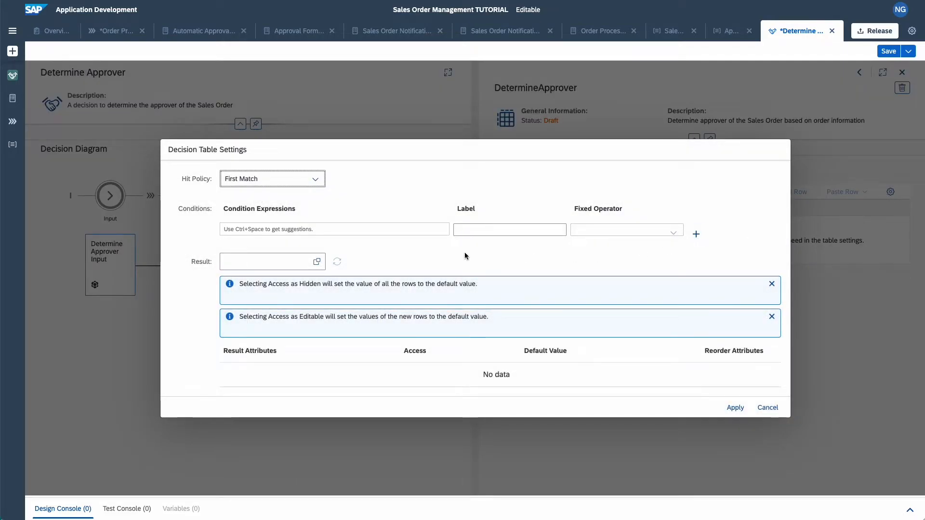
pyautogui.click(320, 227)
pyautogui.write('d')
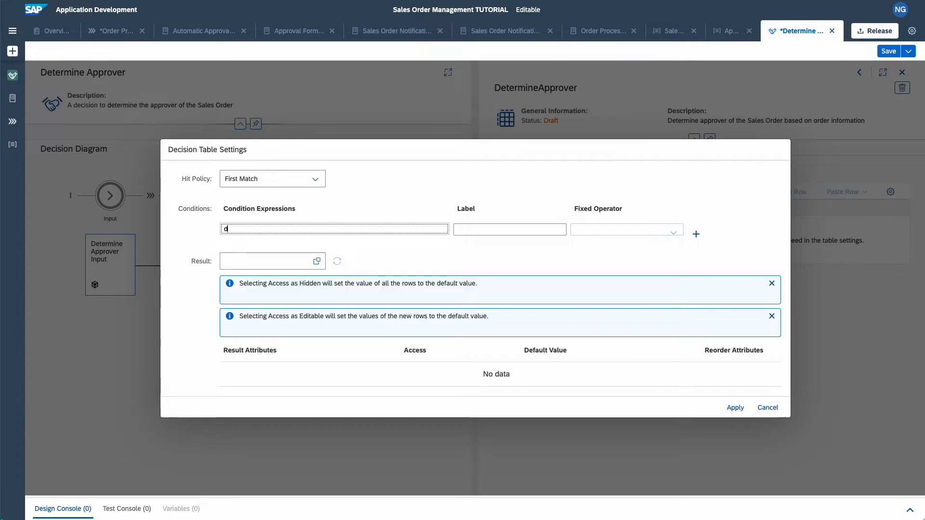
pyautogui.write('eter')
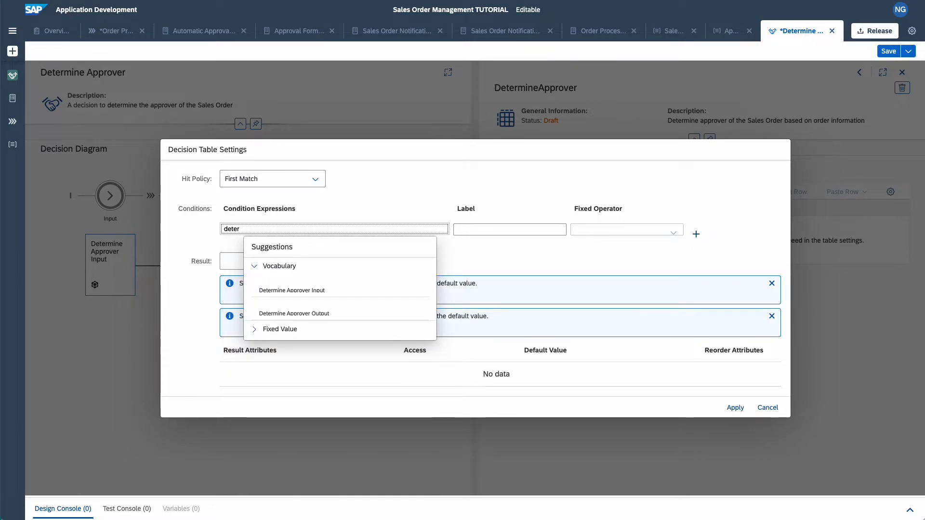
pyautogui.click(320, 288)
pyautogui.write('.')
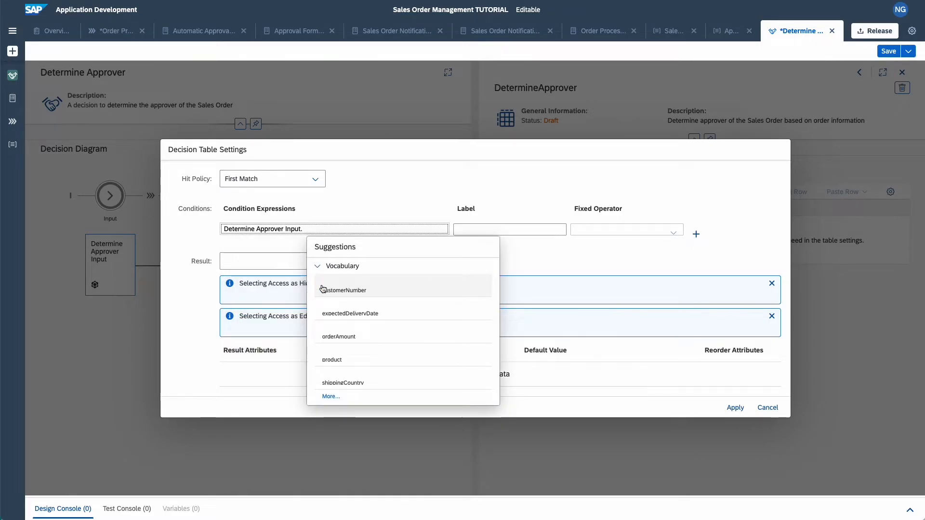
pyautogui.click(332, 381)
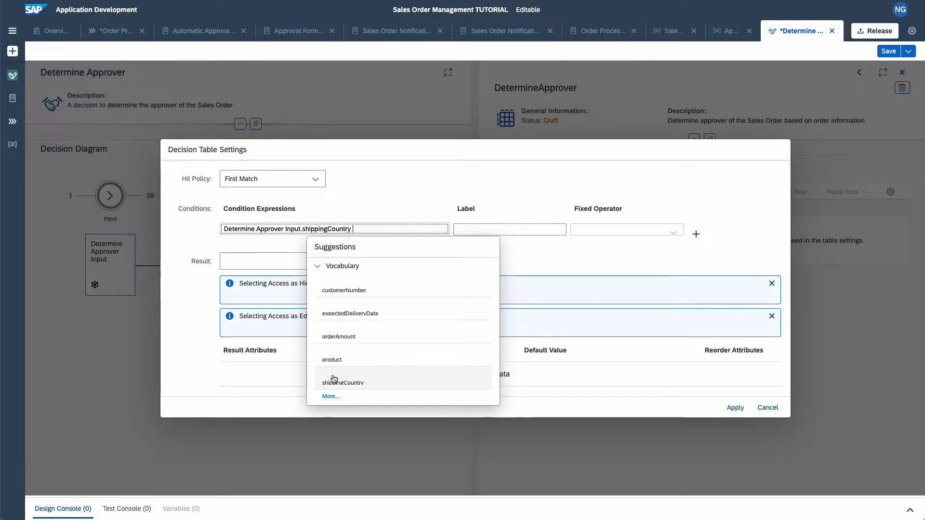
pyautogui.click(473, 230)
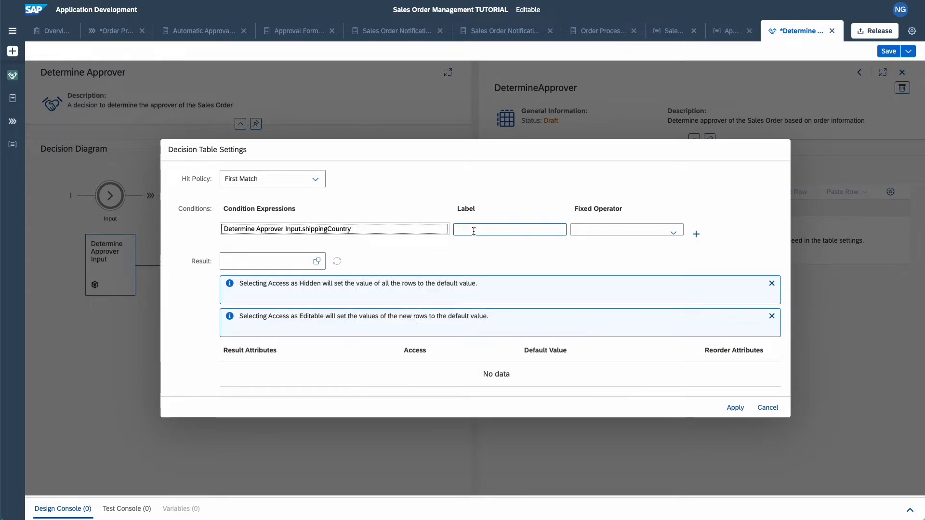
pyautogui.write('Shipping Country')
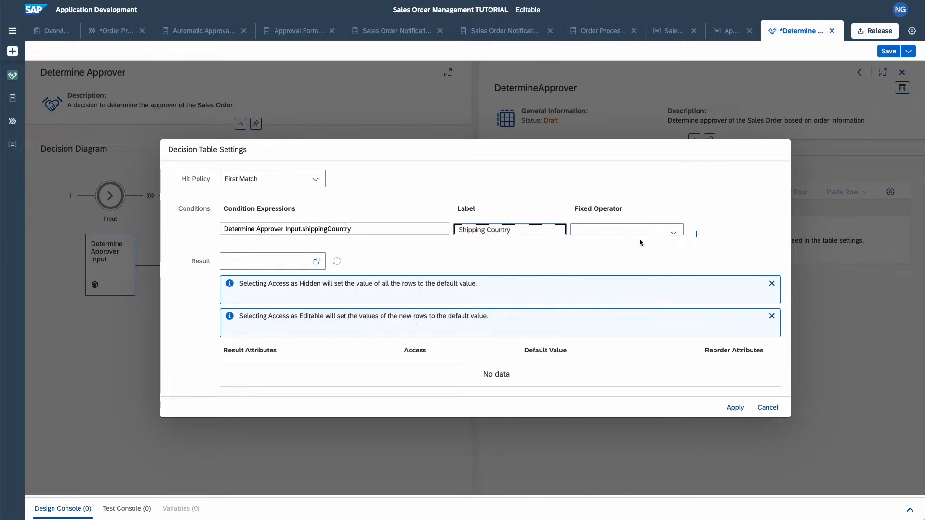
# Add a second condition, Determine Approver Input.orderAmount, with the label "Order Amount" to the decision table settings.
pyautogui.click(695, 235)
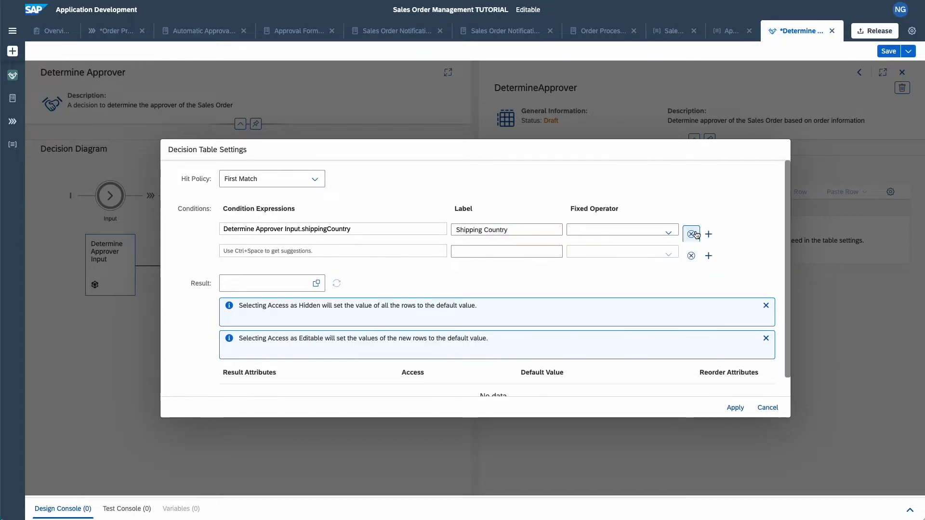
pyautogui.click(281, 251)
pyautogui.write('Deter')
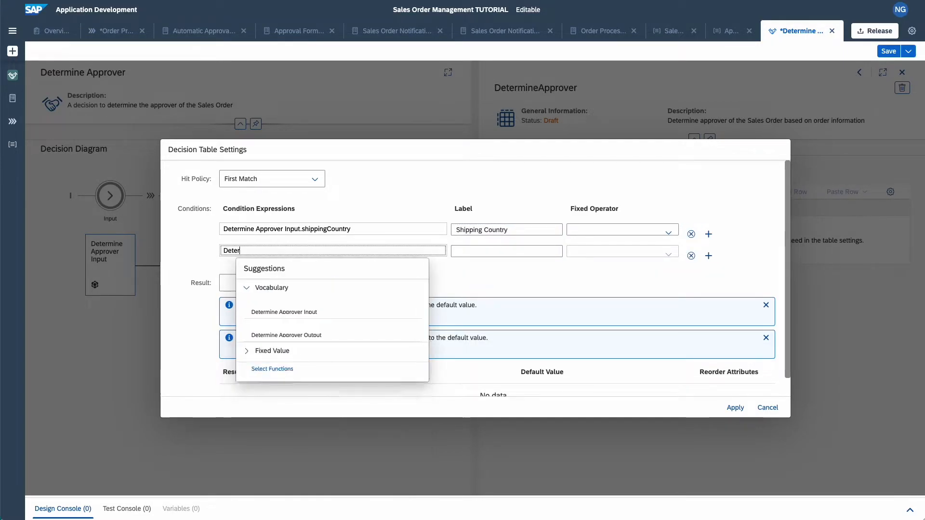
pyautogui.click(284, 308)
pyautogui.click(336, 360)
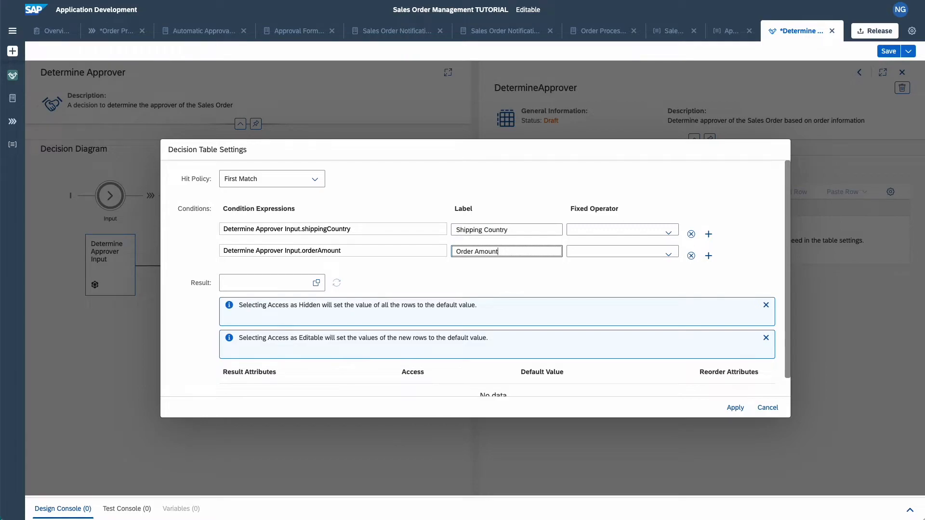
# Choose Determine Approver Output as the decision table's result.
pyautogui.scroll(-1, 403, 289)
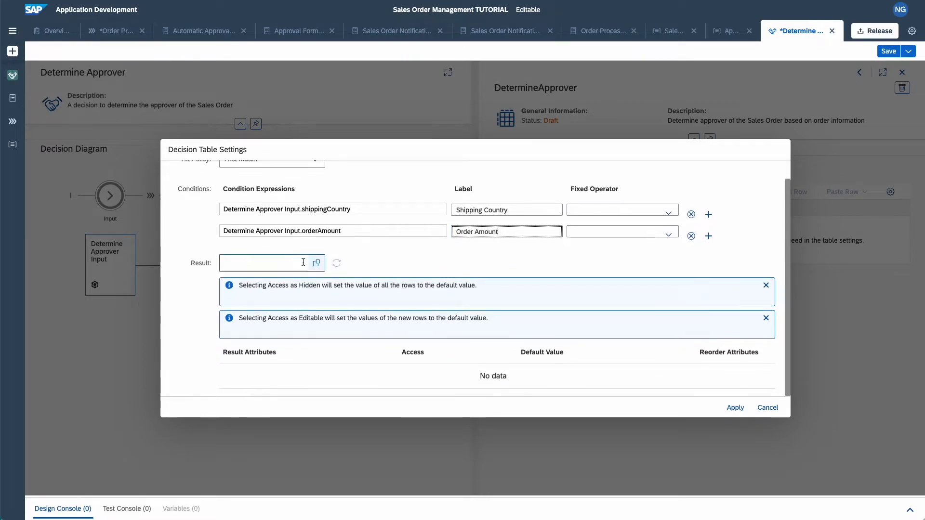
pyautogui.click(302, 264)
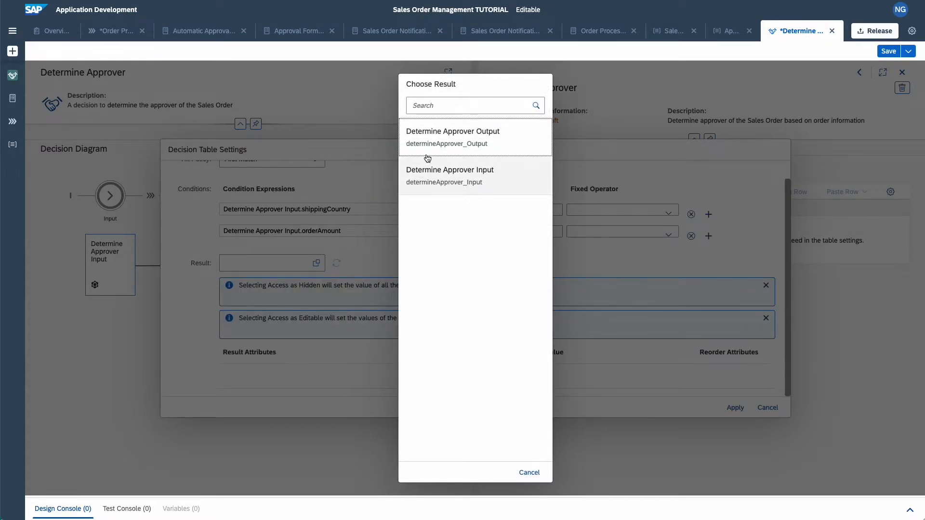
pyautogui.click(428, 130)
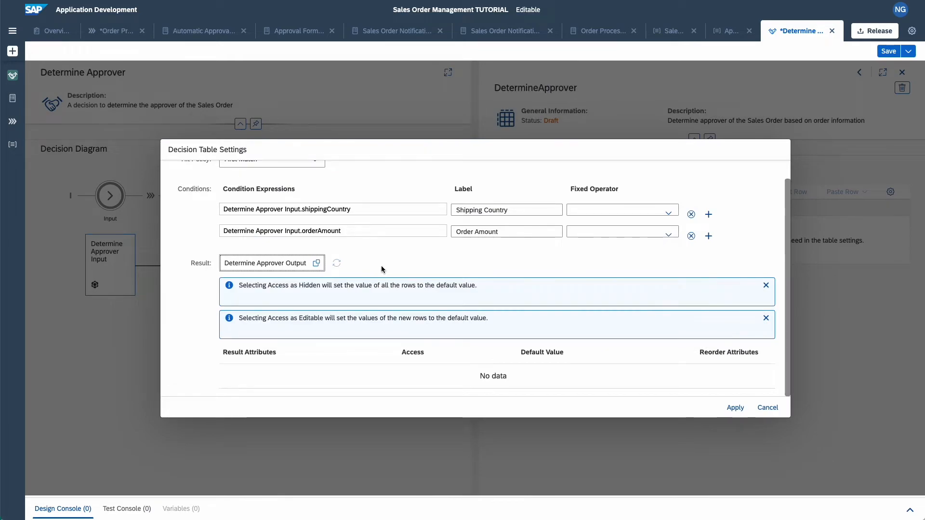
# Apply the decision table settings and set the first row's Shipping Country condition to EXISTSIN [ 'India' , 'Germany' ].
pyautogui.click(735, 408)
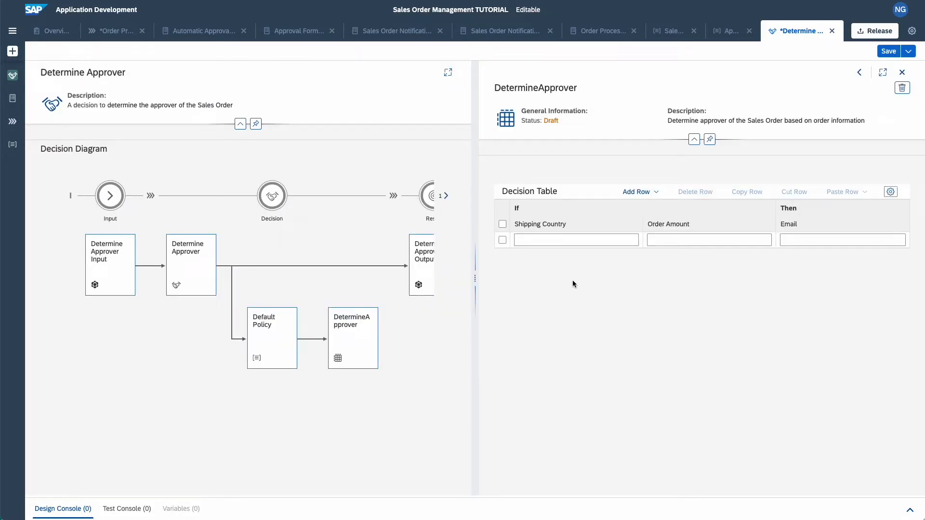
pyautogui.click(562, 244)
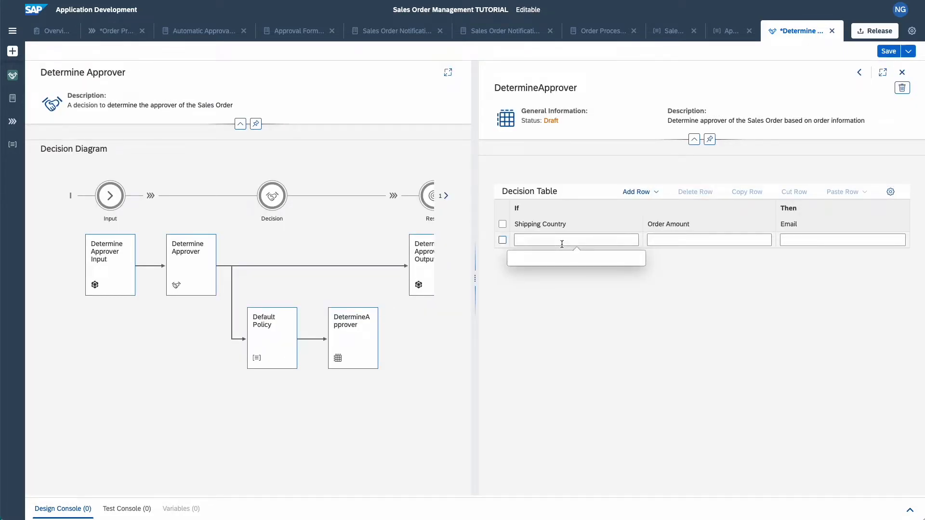
pyautogui.write('E')
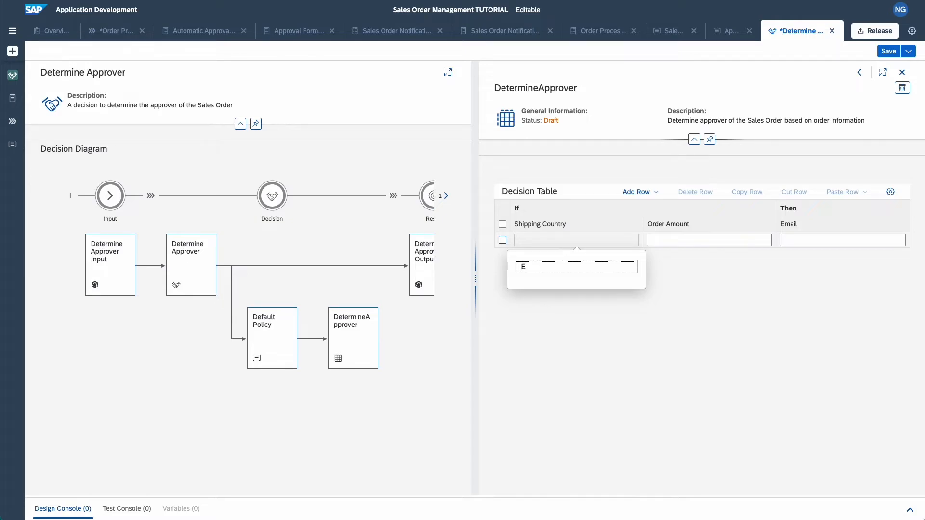
pyautogui.write('xi')
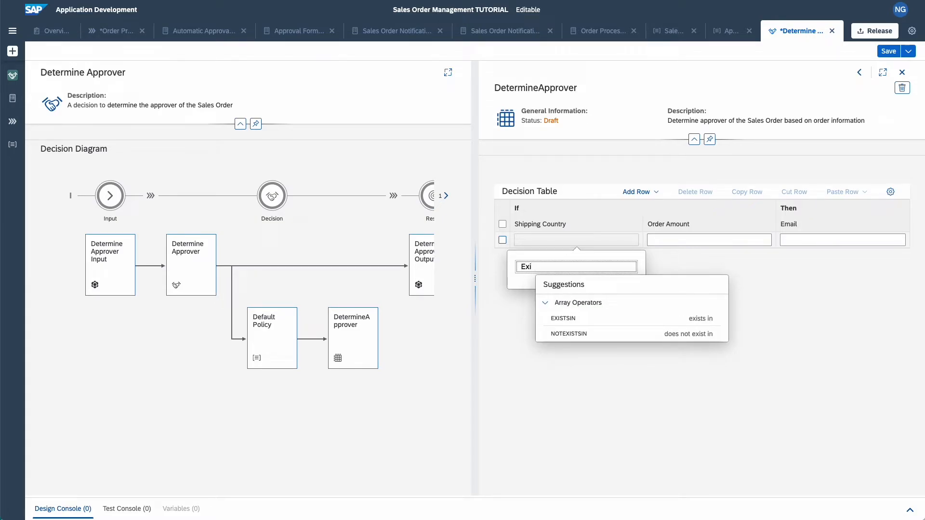
pyautogui.click(562, 318)
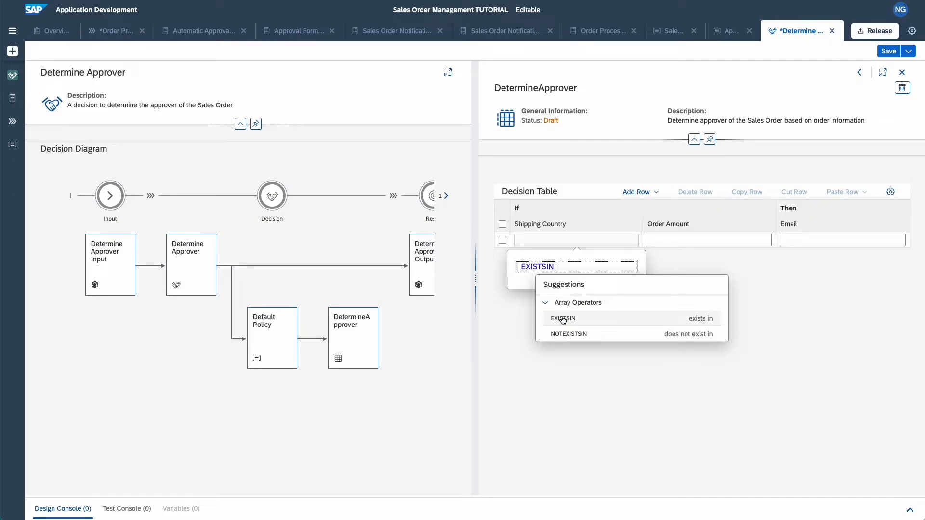
pyautogui.write("'Indi")
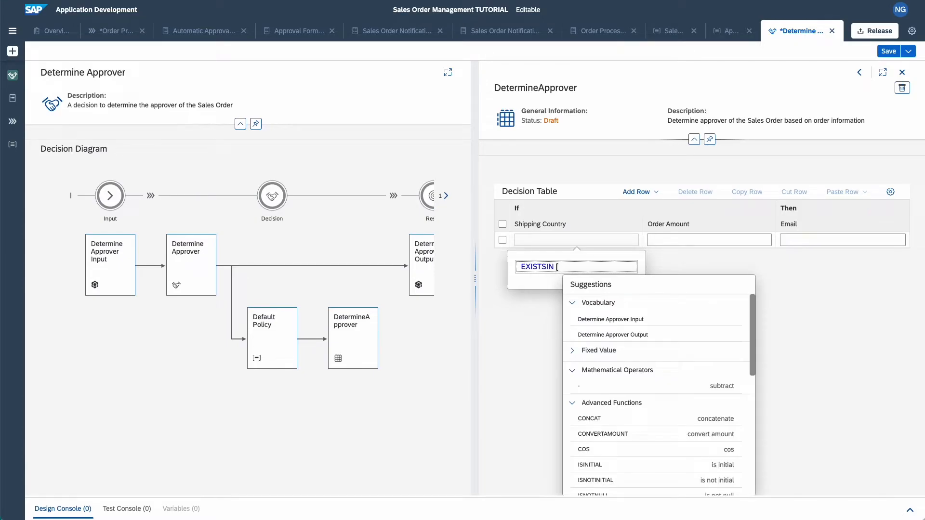
pyautogui.write('a')
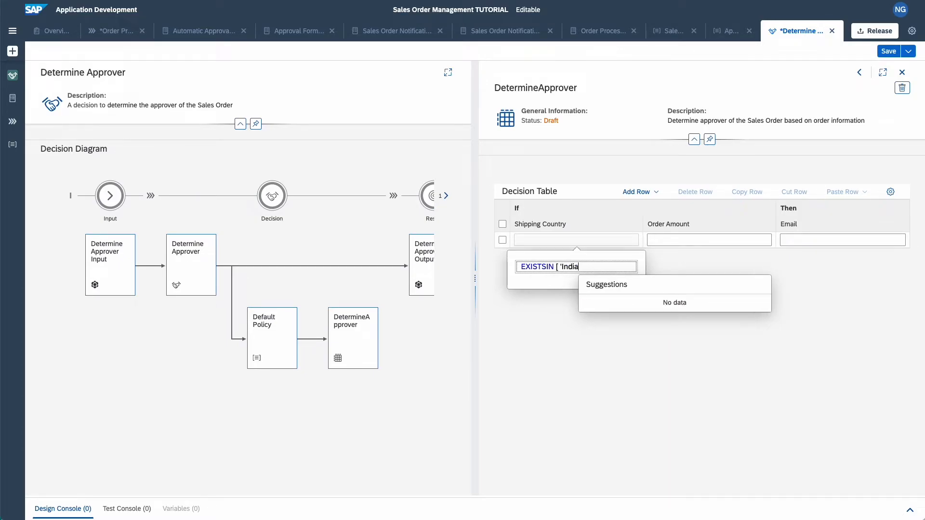
pyautogui.write("' , 'G")
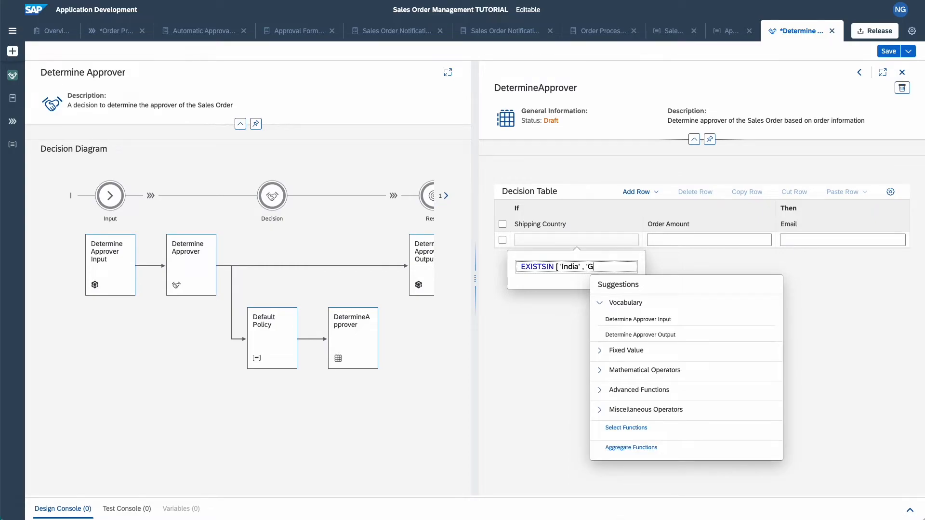
pyautogui.write("ermany' ]")
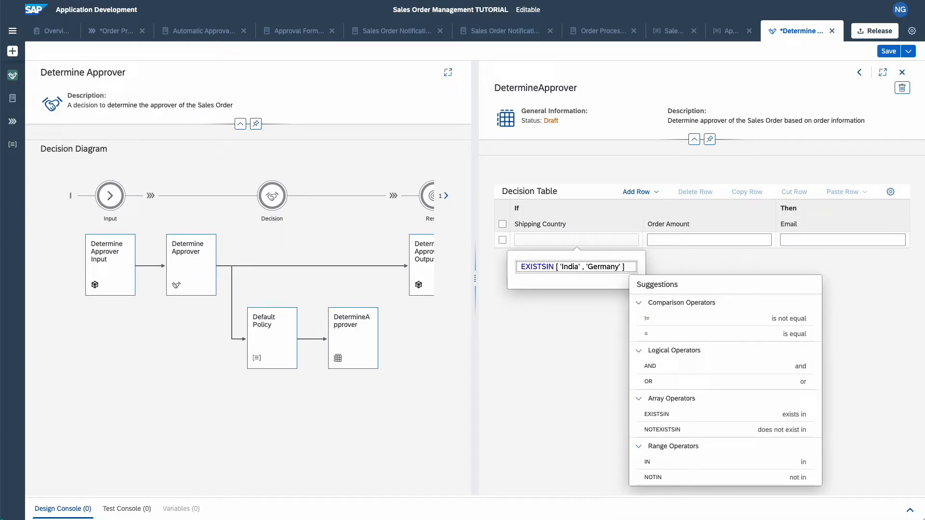
pyautogui.click(600, 346)
# Set the first row's Order Amount condition to <= 2000 and enter the approver's email as its result.
pyautogui.click(657, 239)
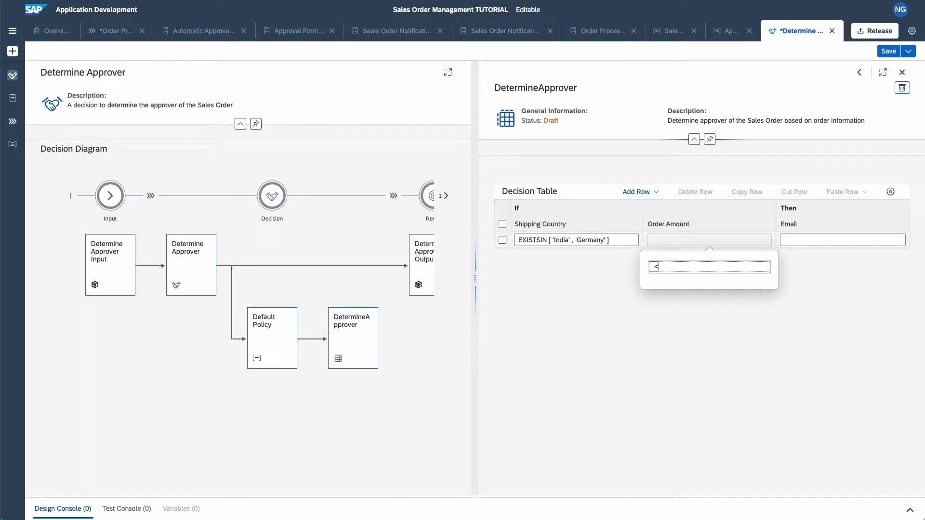
pyautogui.write('<= 2000')
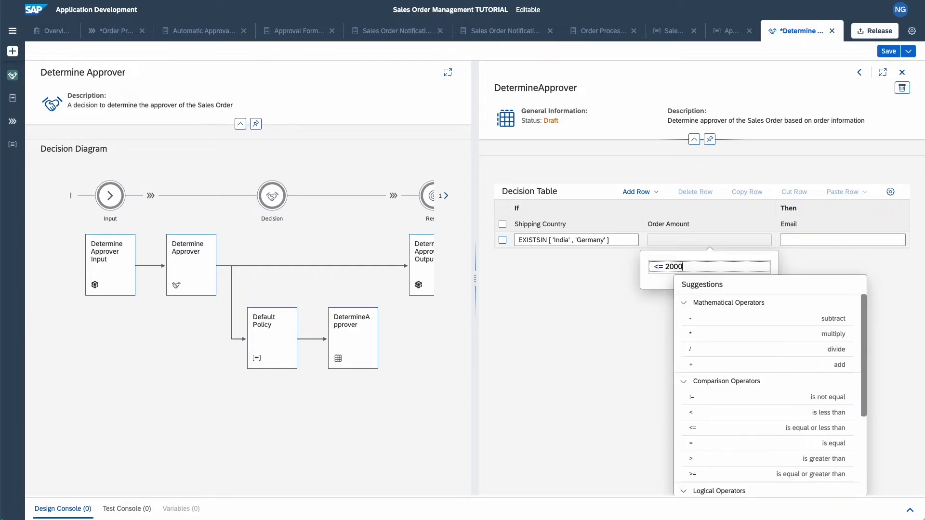
pyautogui.click(795, 240)
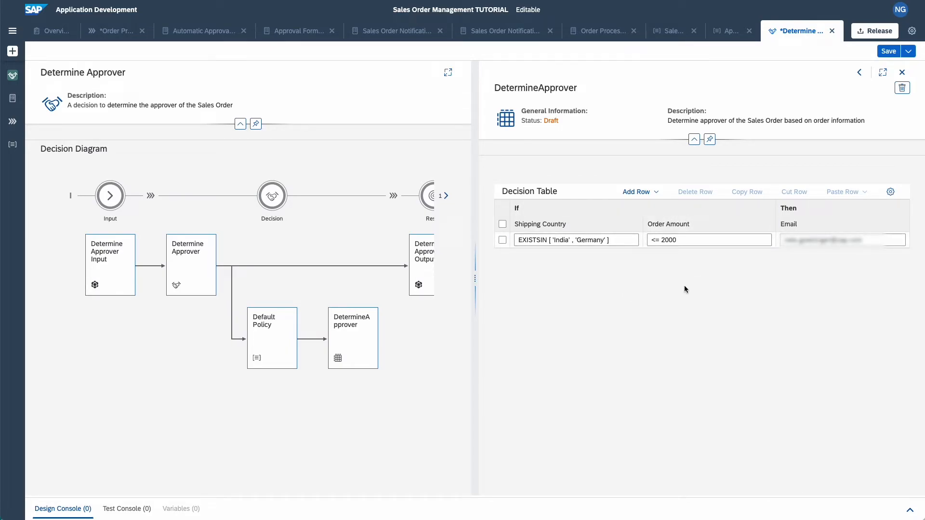
# Add a row above the India/Germany rule with Order Amount > 2000 and the approver's email, and save the decision.
pyautogui.click(636, 191)
pyautogui.click(634, 200)
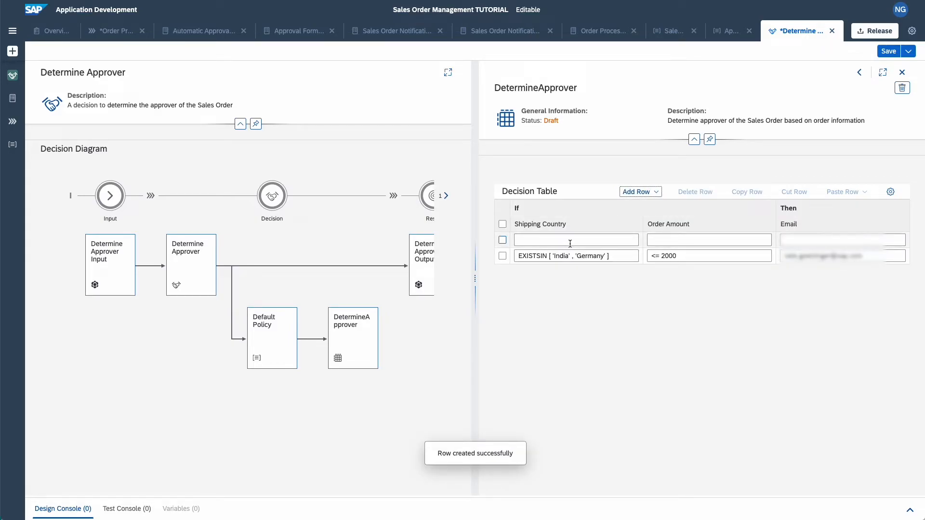
pyautogui.click(680, 245)
pyautogui.write('> 2000')
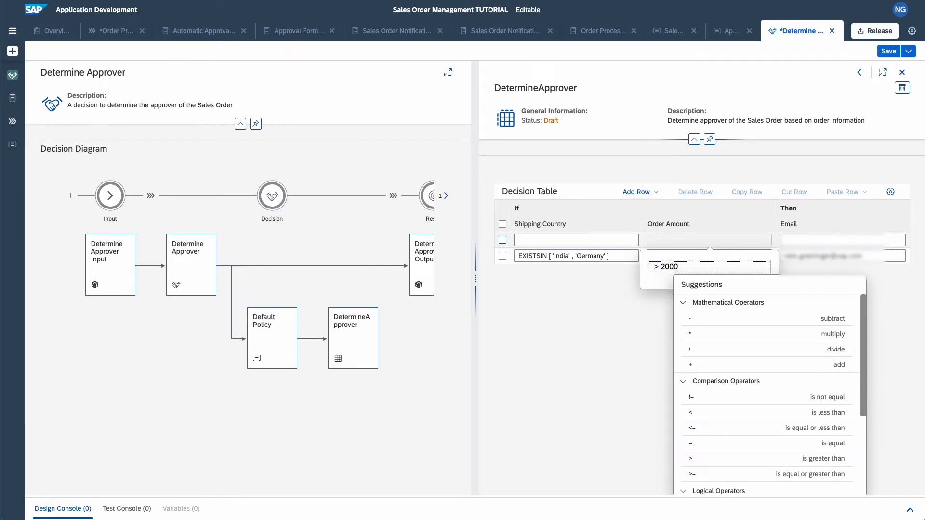
pyautogui.press('Tab')
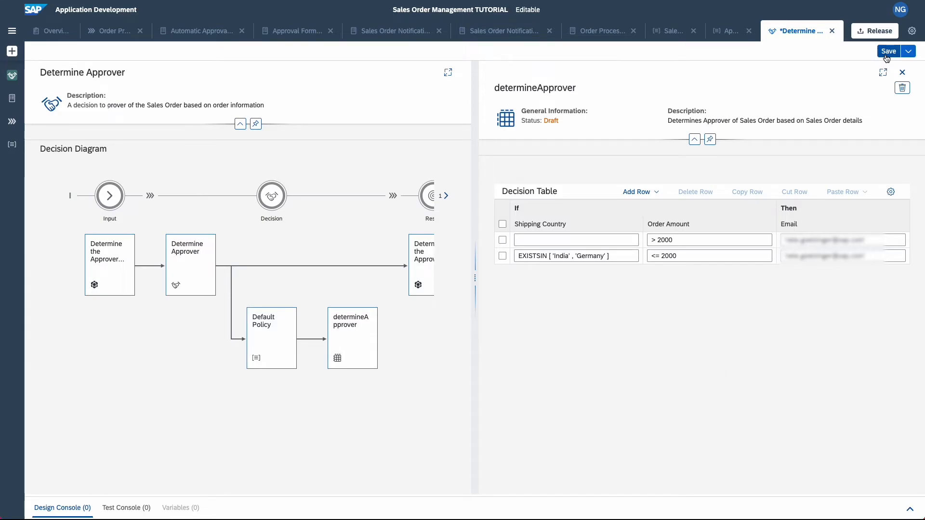
pyautogui.click(886, 56)
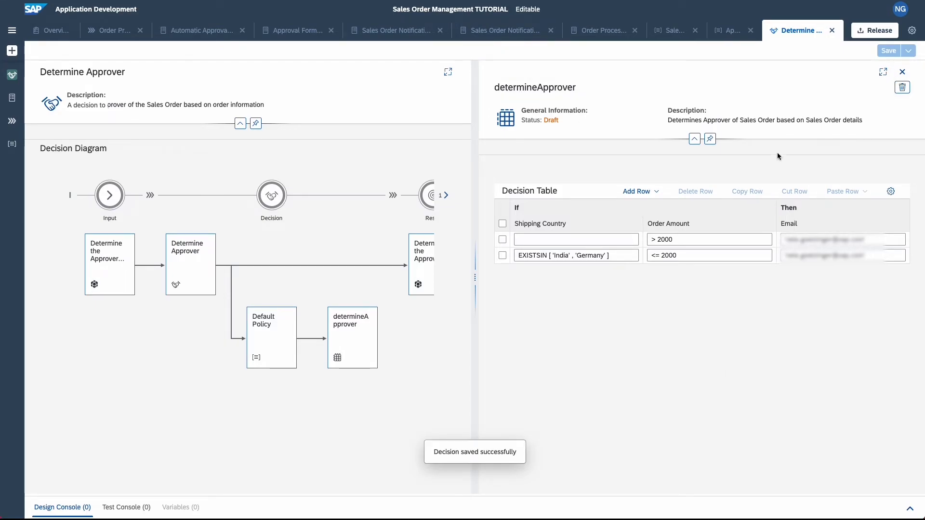
# In the Order Processing process, insert the Determine Approver decision on the condition's else branch before the Approval Form (Supplier).
pyautogui.click(111, 31)
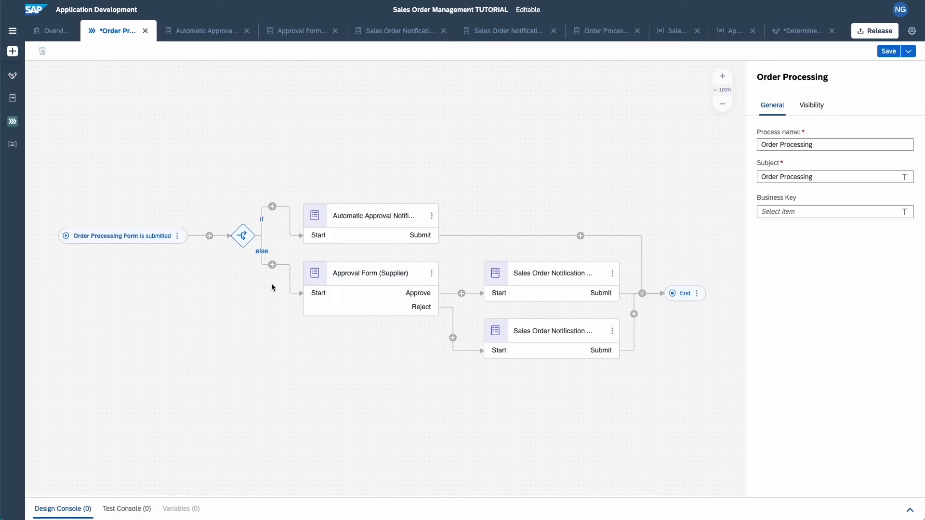
pyautogui.click(272, 265)
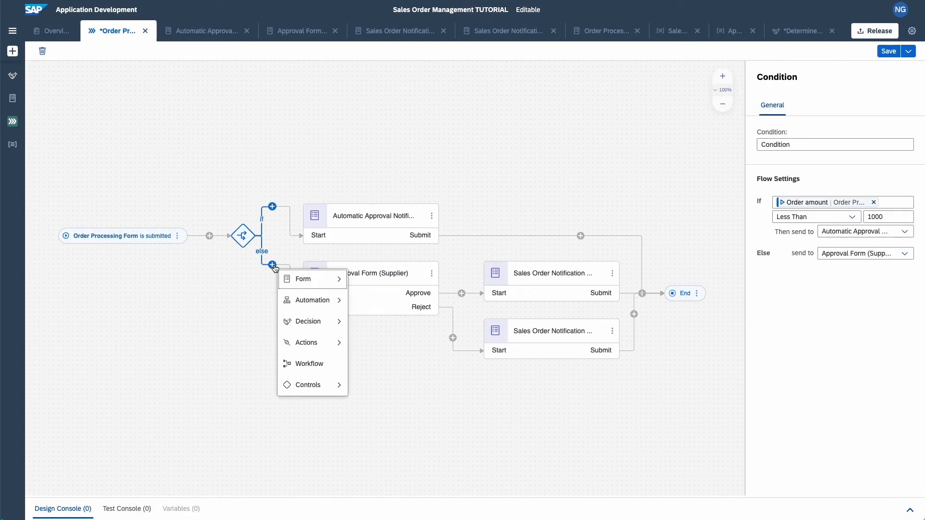
pyautogui.moveTo(312, 322)
pyautogui.click(374, 323)
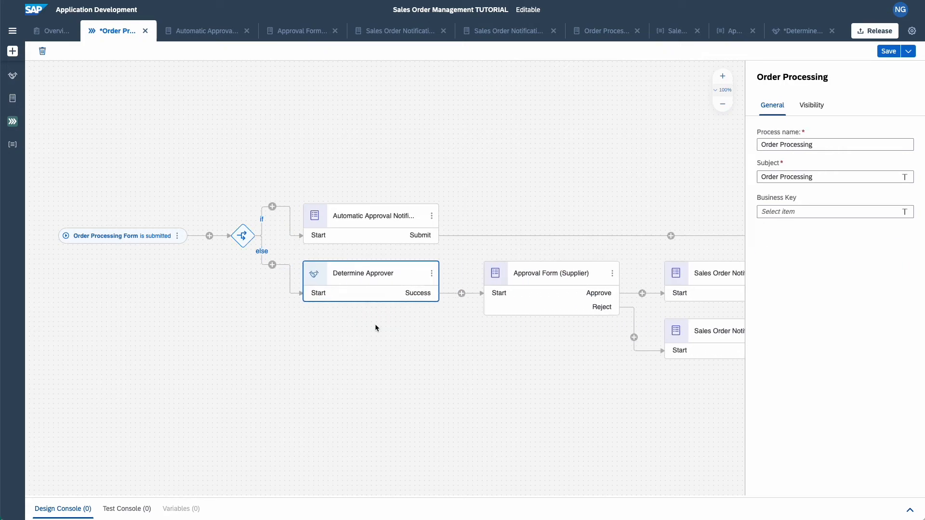
# Map the Determine Approver inputs orderAmount to Order amount and shippingCountry to Shipping Country from the trigger form, and save the process.
pyautogui.click(813, 109)
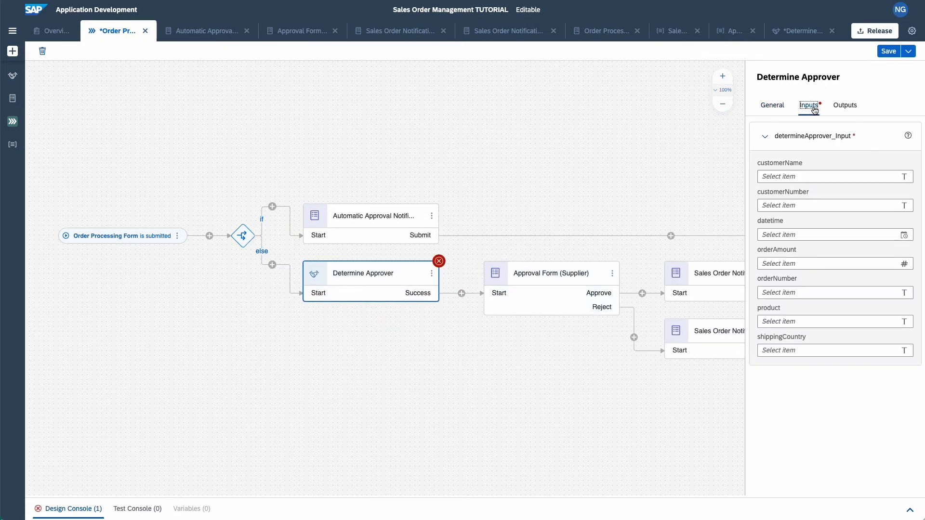
pyautogui.click(761, 264)
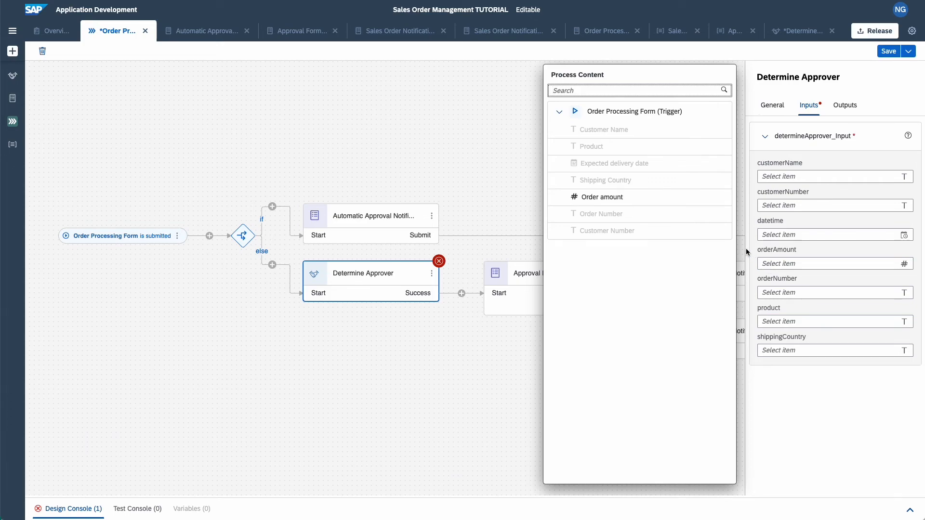
pyautogui.click(651, 199)
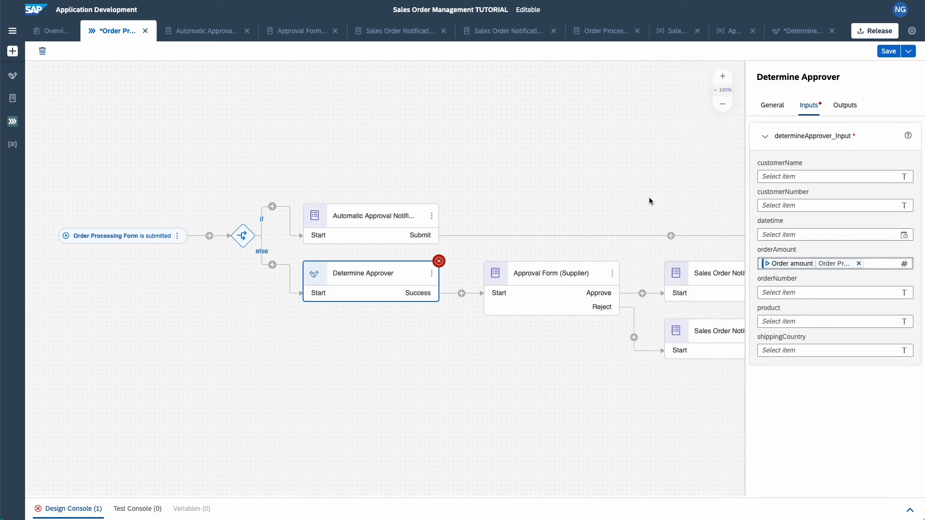
pyautogui.click(760, 350)
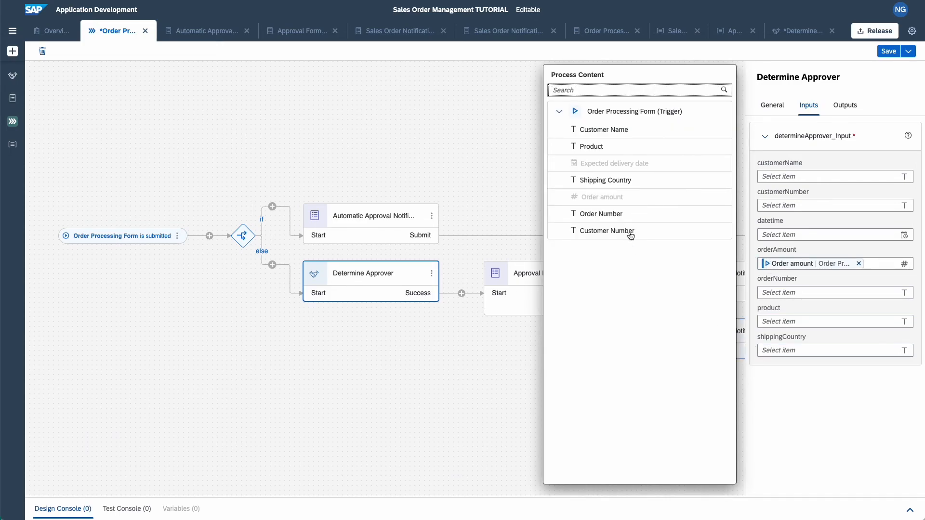
pyautogui.click(620, 184)
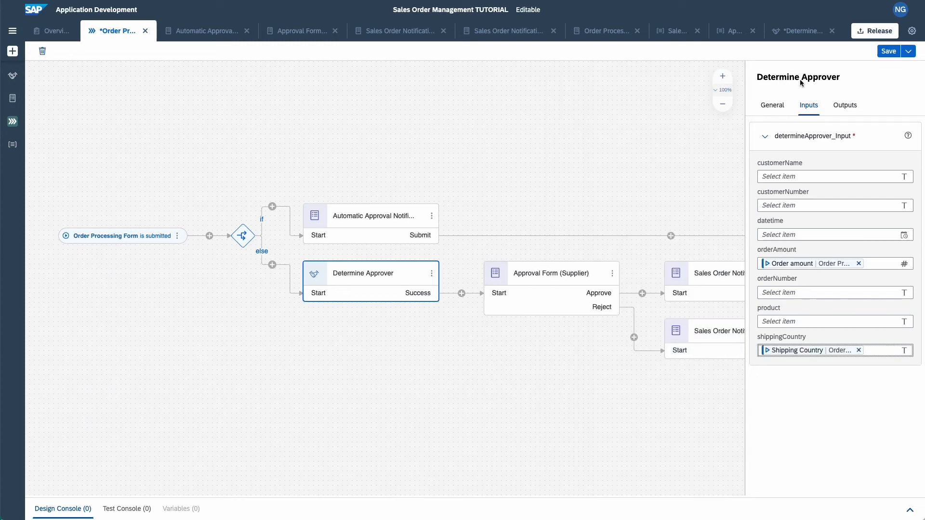
pyautogui.click(887, 51)
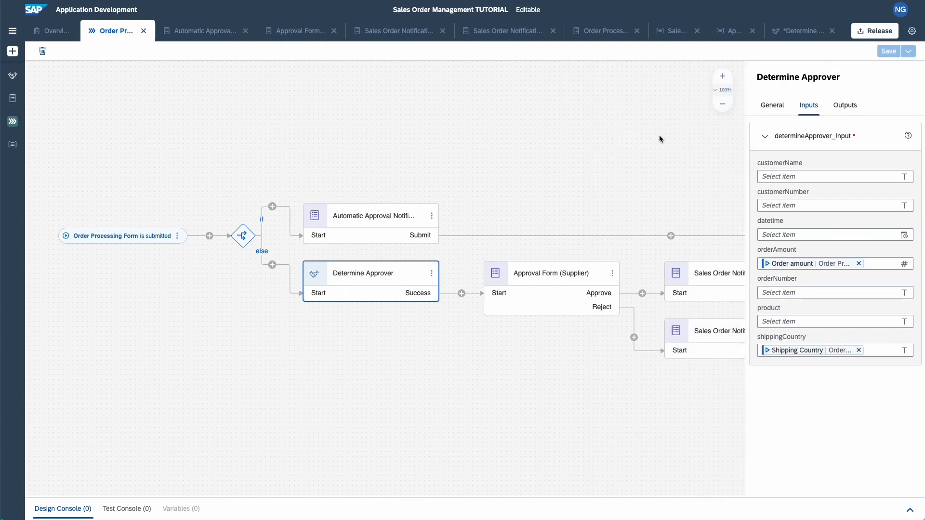
# Replace the Approval Form (Supplier) user recipient with the Email output of Determine Approver and save the process.
pyautogui.click(574, 275)
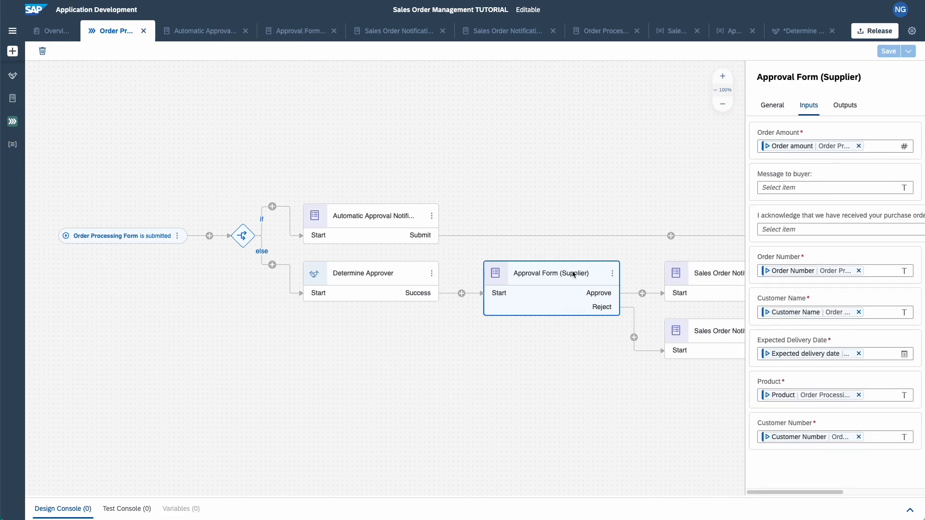
pyautogui.click(772, 105)
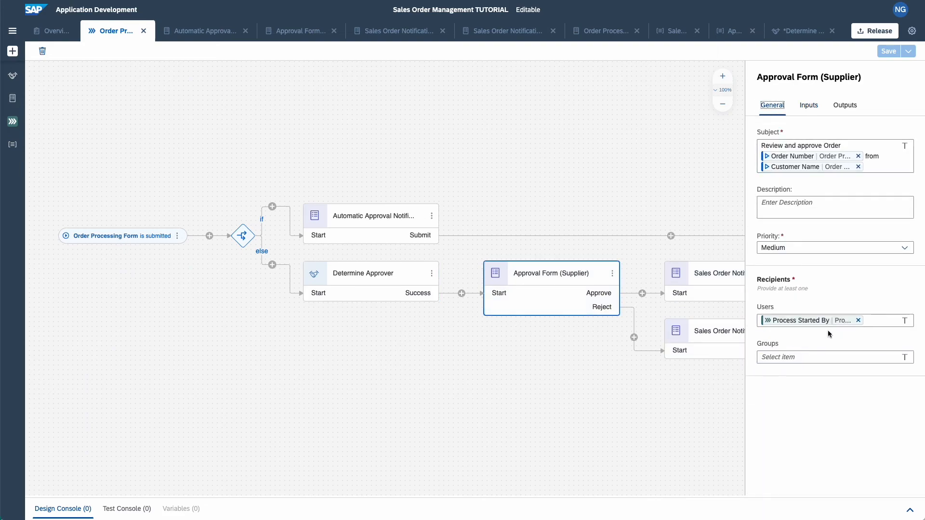
pyautogui.click(858, 320)
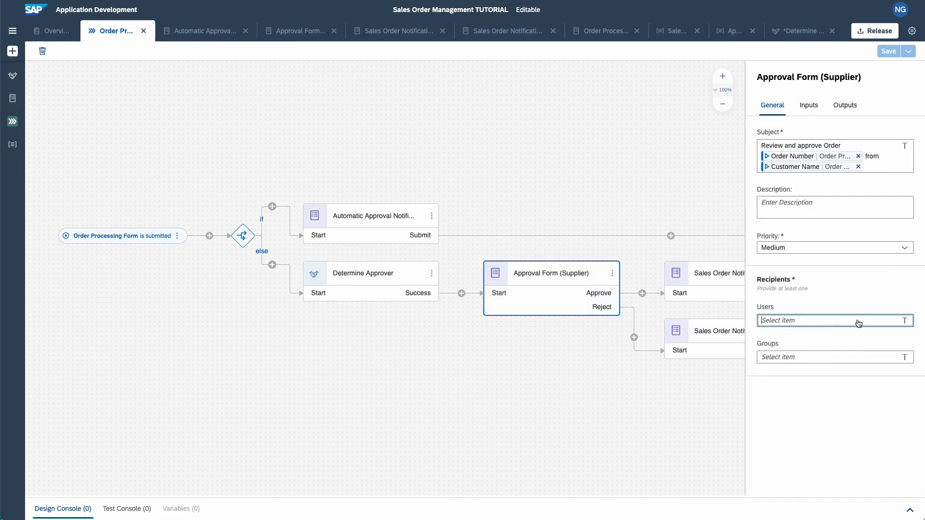
pyautogui.click(779, 324)
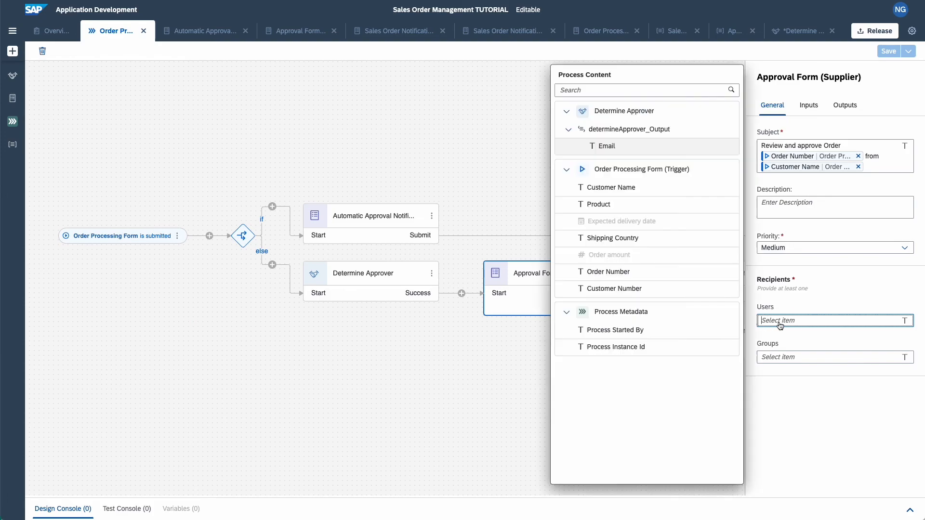
pyautogui.click(597, 147)
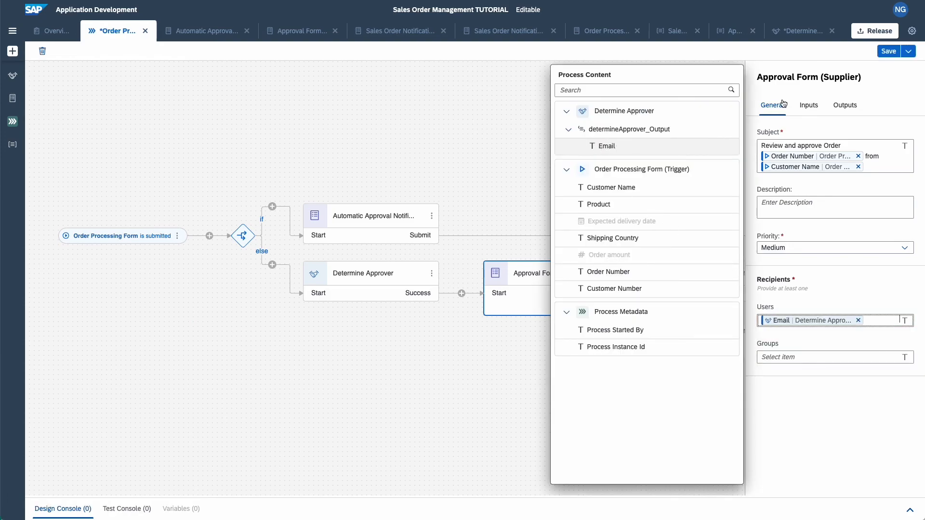
pyautogui.click(888, 54)
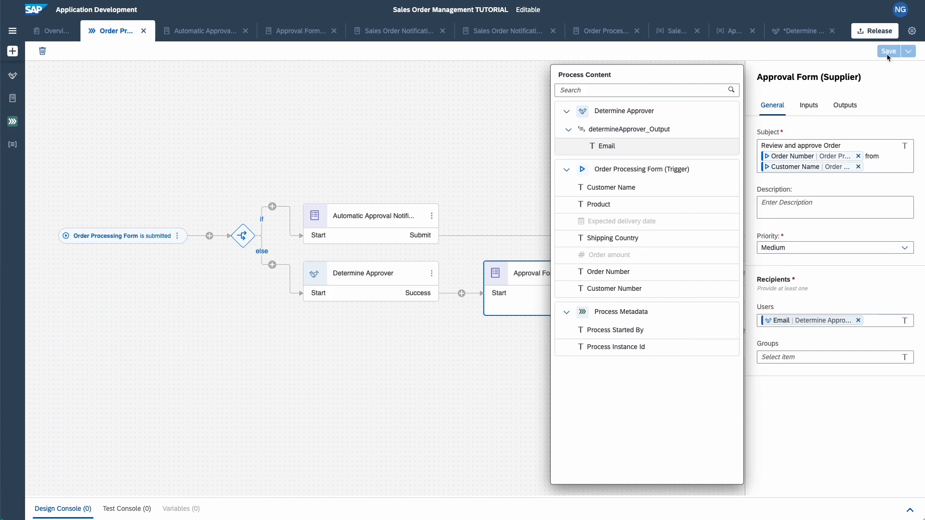